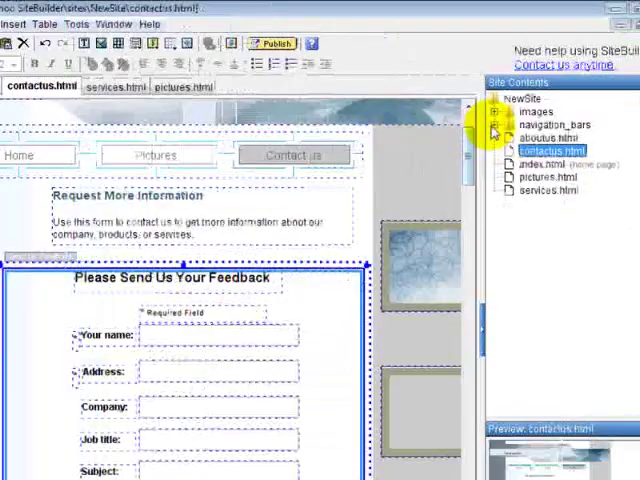
Expand the images folder in the Site Contents panel.
left_click(494, 112)
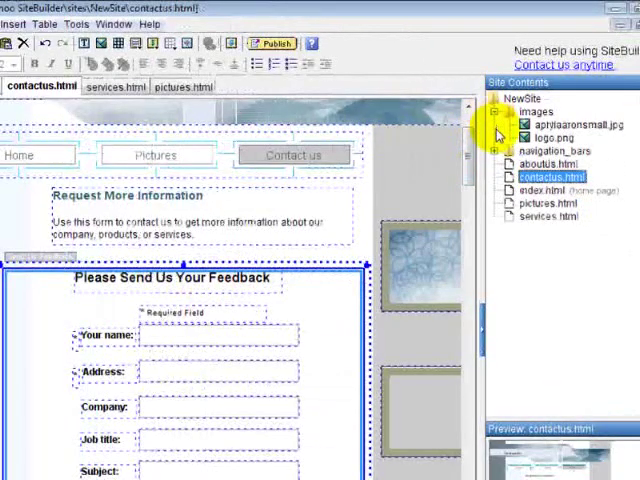
left_click(494, 125)
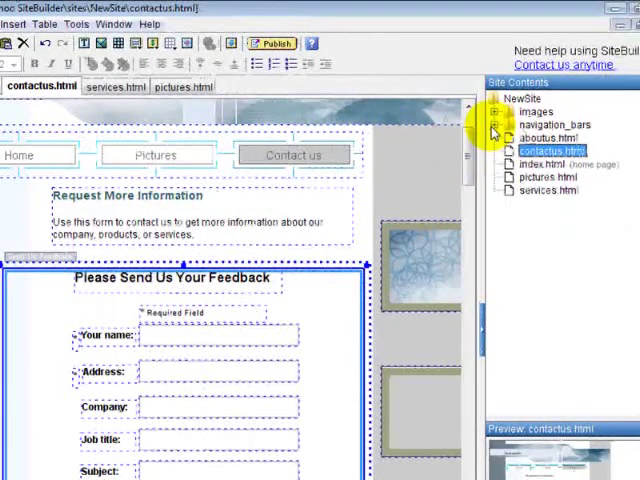
left_click(494, 112)
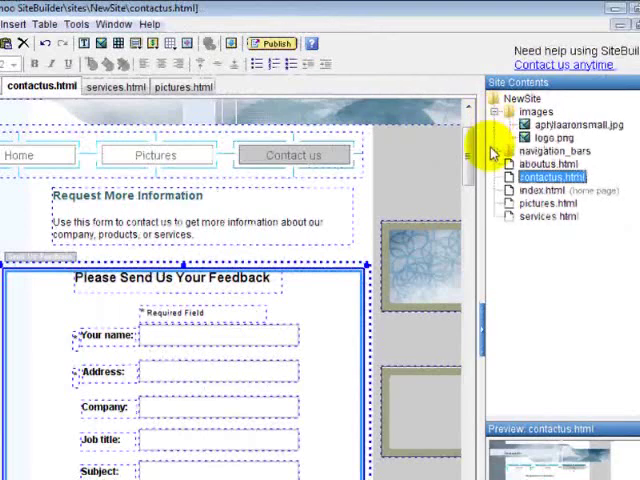
left_click(497, 151)
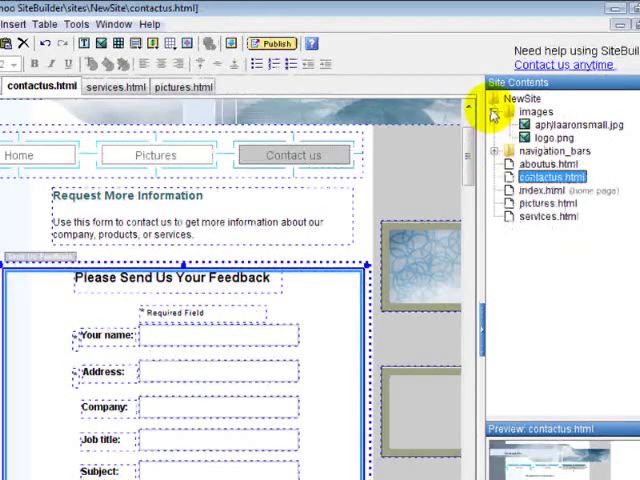
left_click(527, 112)
left_click(570, 125)
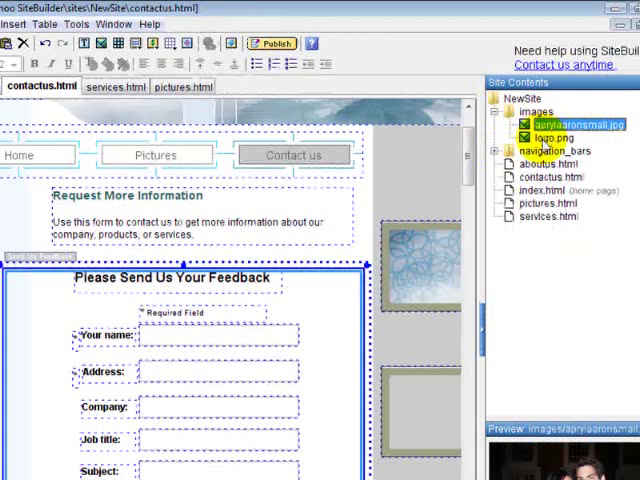
left_click(548, 138)
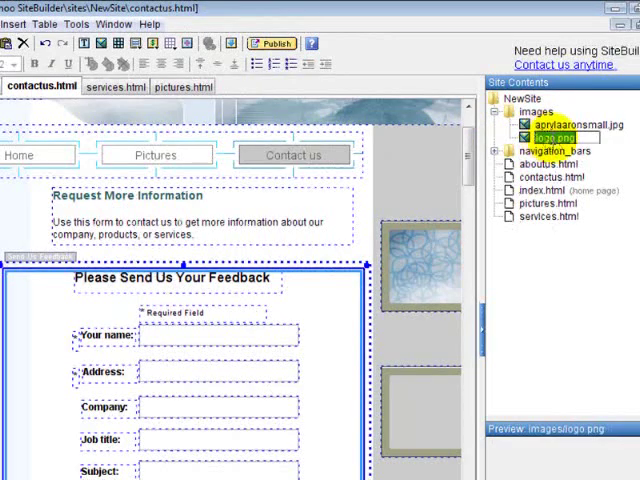
left_click(560, 125)
left_click(548, 138)
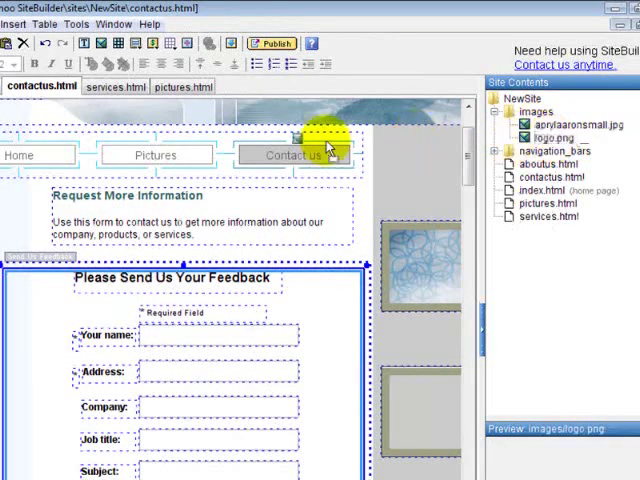
key("ctrl+v")
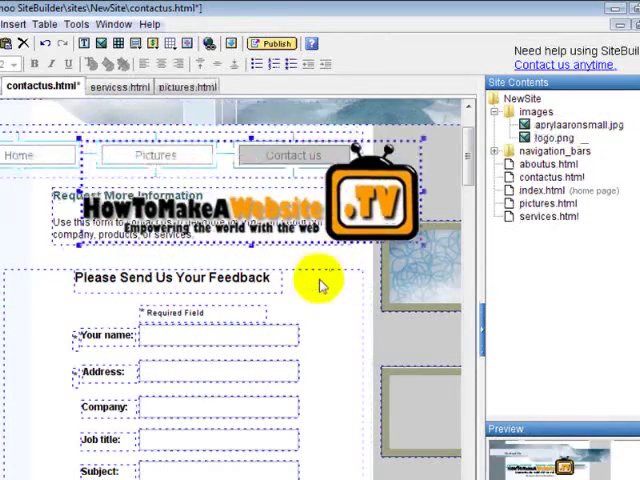
left_click_drag(320, 283, 395, 158)
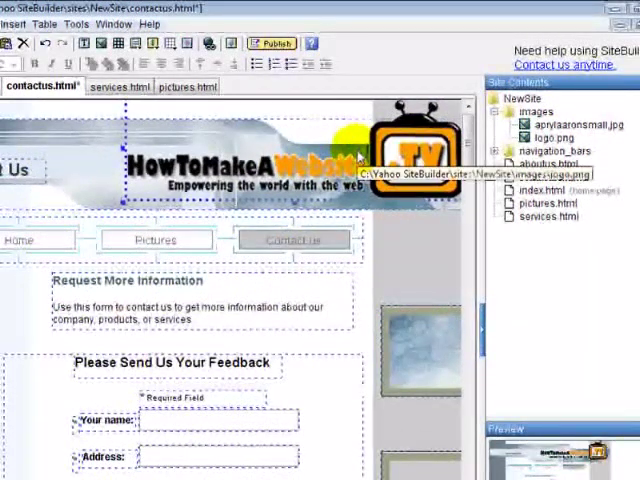
key("Delete")
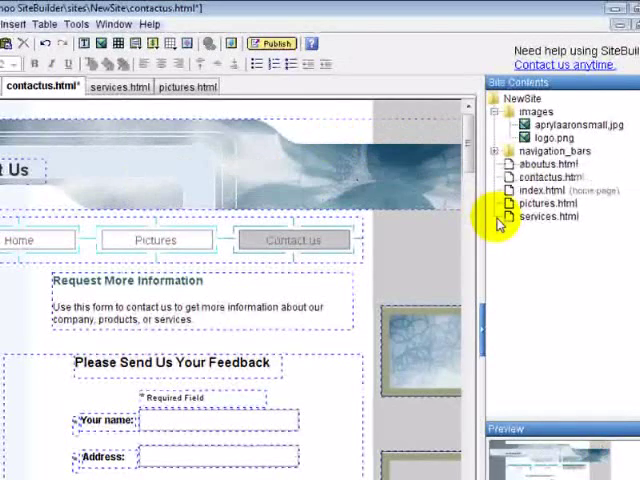
Create a new folder inside the images folder.
left_click(495, 112)
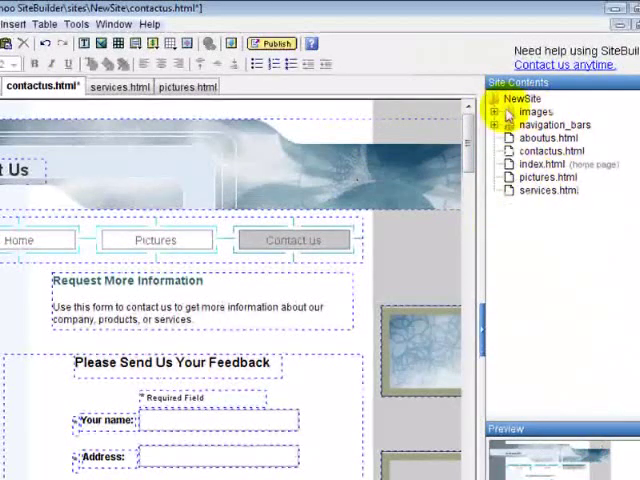
left_click(530, 112)
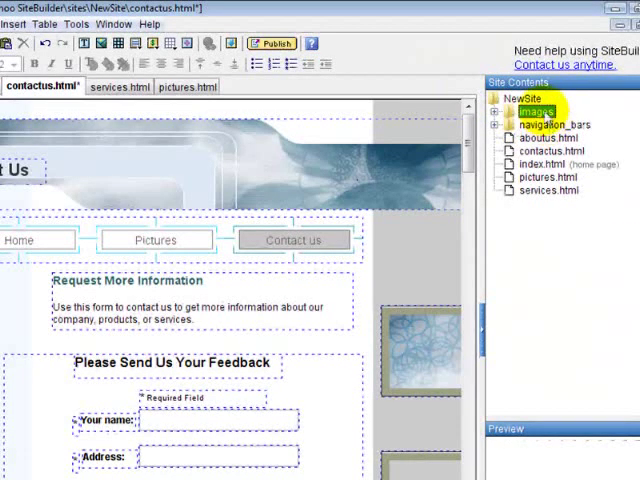
right_click(545, 112)
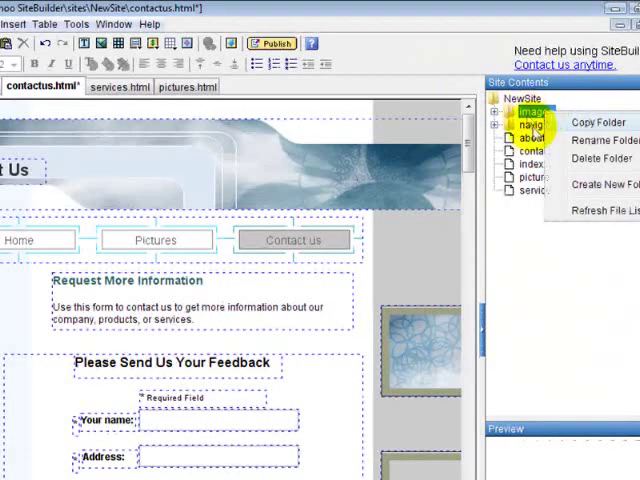
left_click(600, 184)
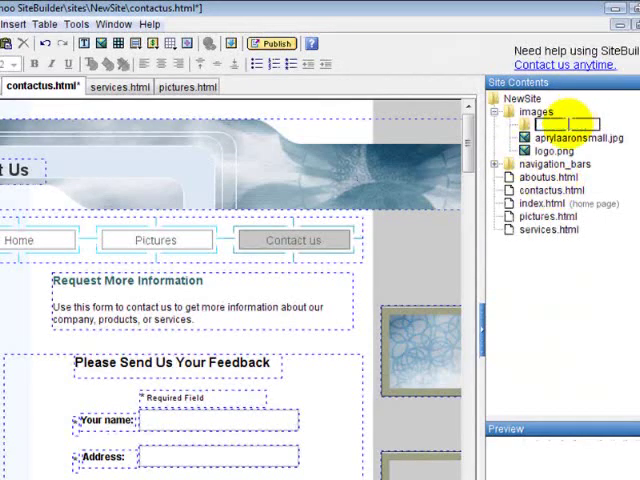
Name the new folder my_images, dismissing the Invalid Filename alerts for names with spaces.
key("Return")
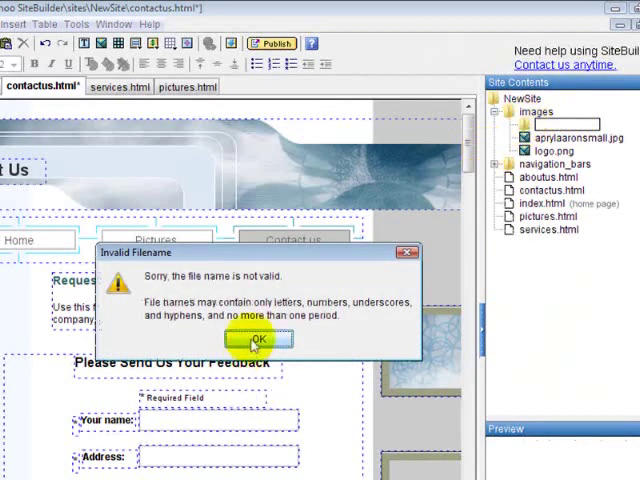
left_click(258, 338)
type("my i")
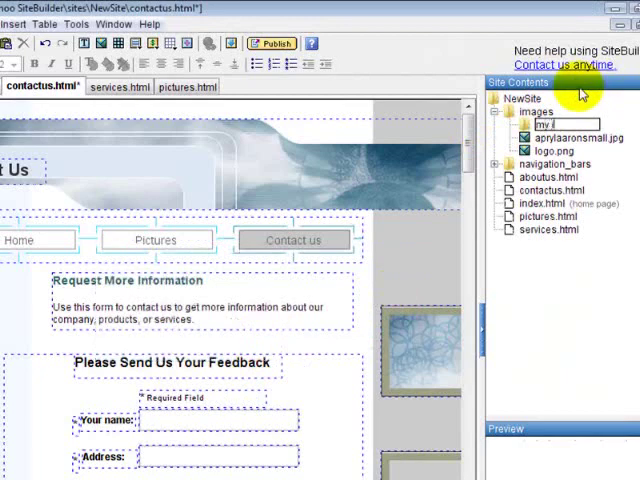
type("mages")
key("Return")
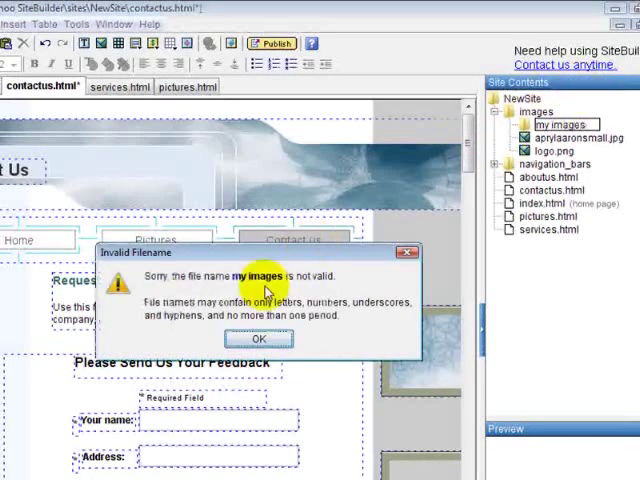
key("Return")
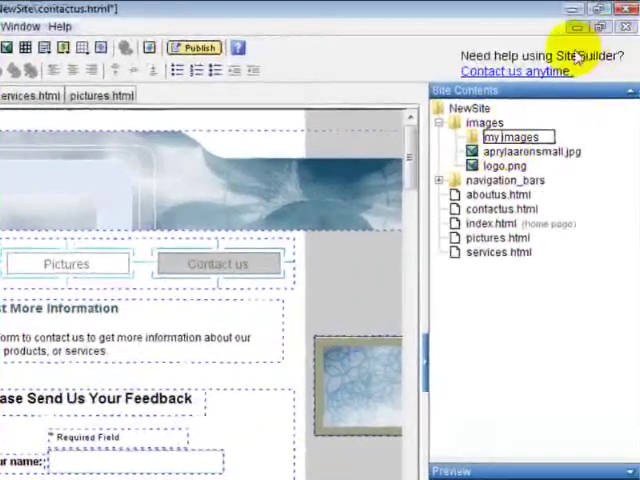
key("BackSpace")
type("_")
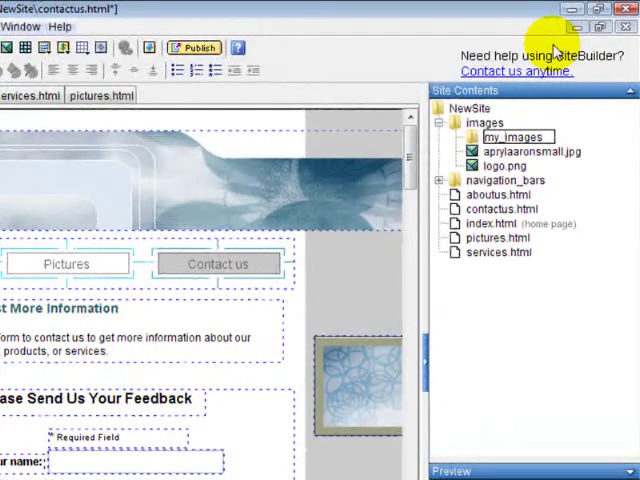
Commit the my_images name, then preview aprylaaronsmall.jpg and logo.png.
left_click(446, 271)
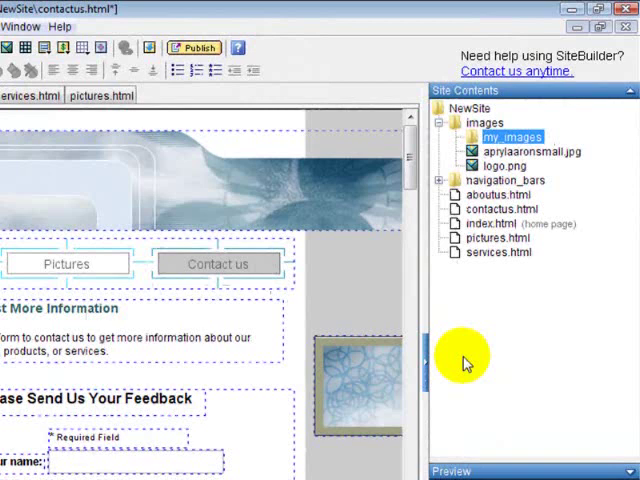
left_click(520, 151)
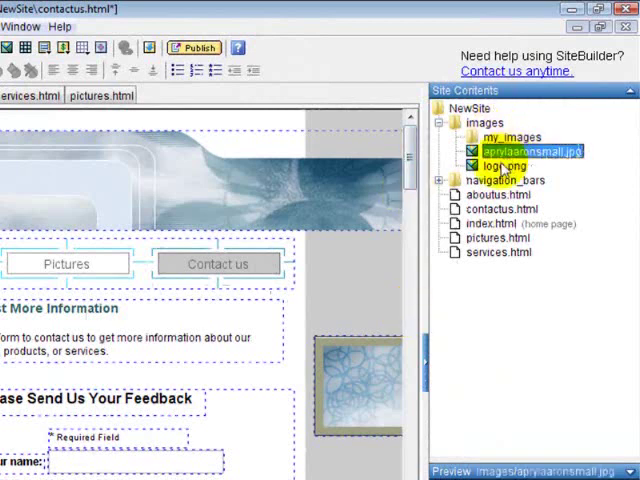
left_click(503, 167)
Check the site files: aprylaaronsmall.jpg, logo.png, my_images, aboutus.html and navigation_bars.
left_click(495, 152)
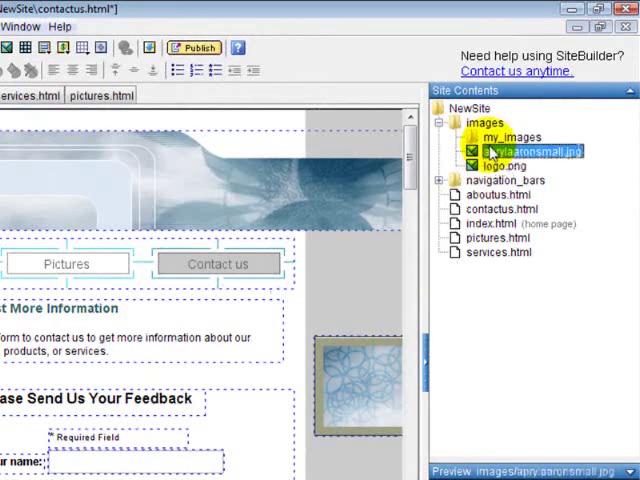
left_click(500, 166)
left_click(505, 137)
left_click(500, 195)
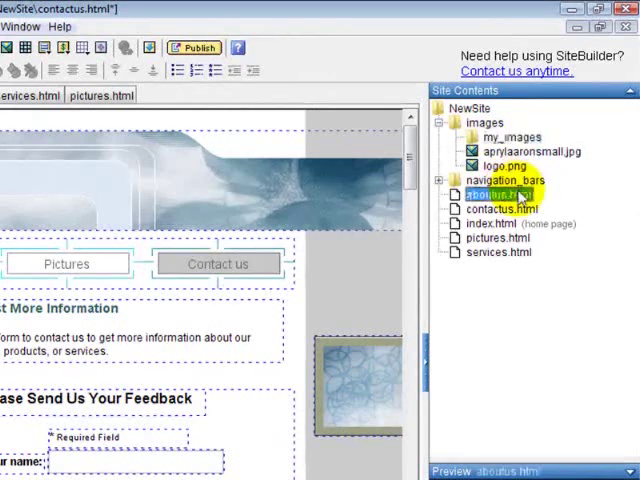
left_click(510, 181)
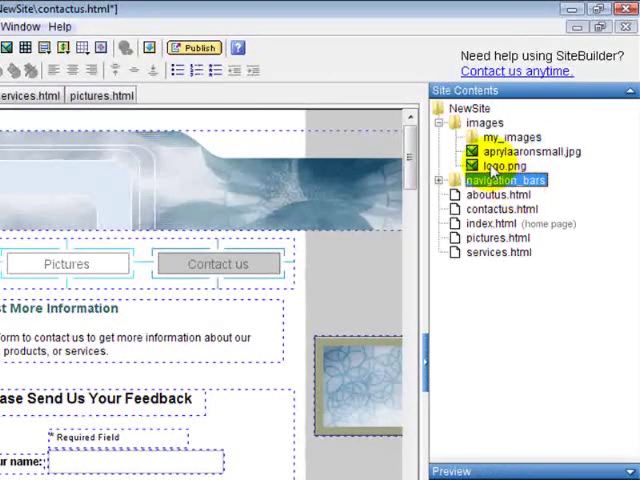
left_click(500, 166)
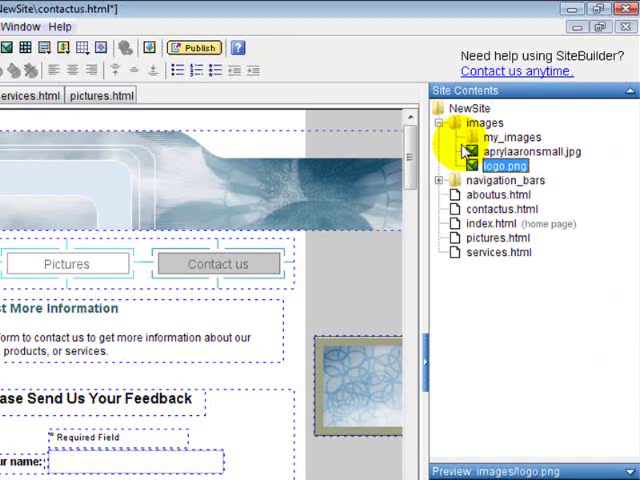
Create a new folder at the NewSite root from the Site Contents context menu.
left_click(460, 108)
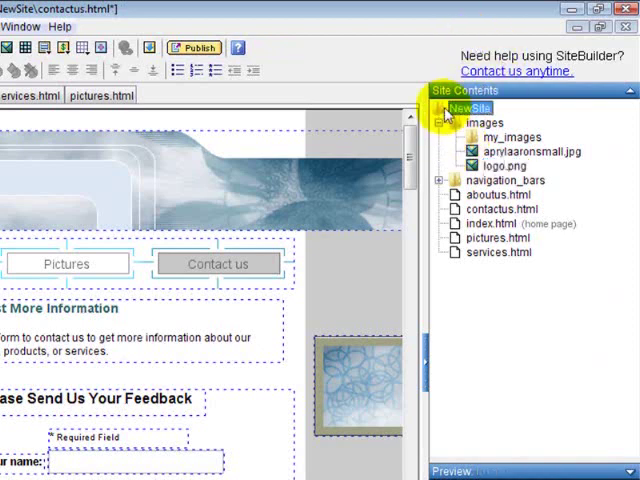
right_click(490, 340)
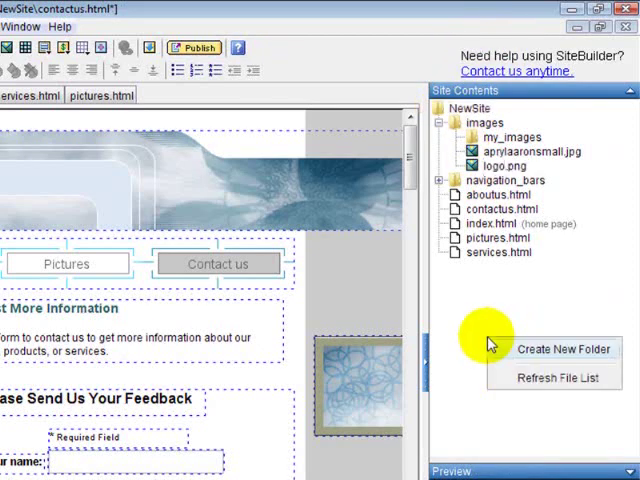
left_click(538, 352)
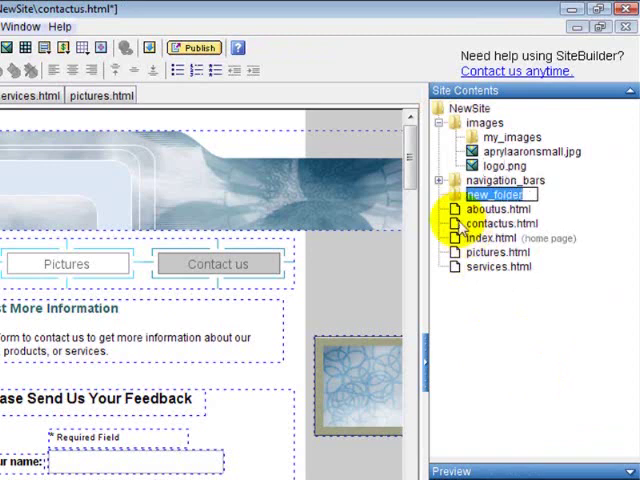